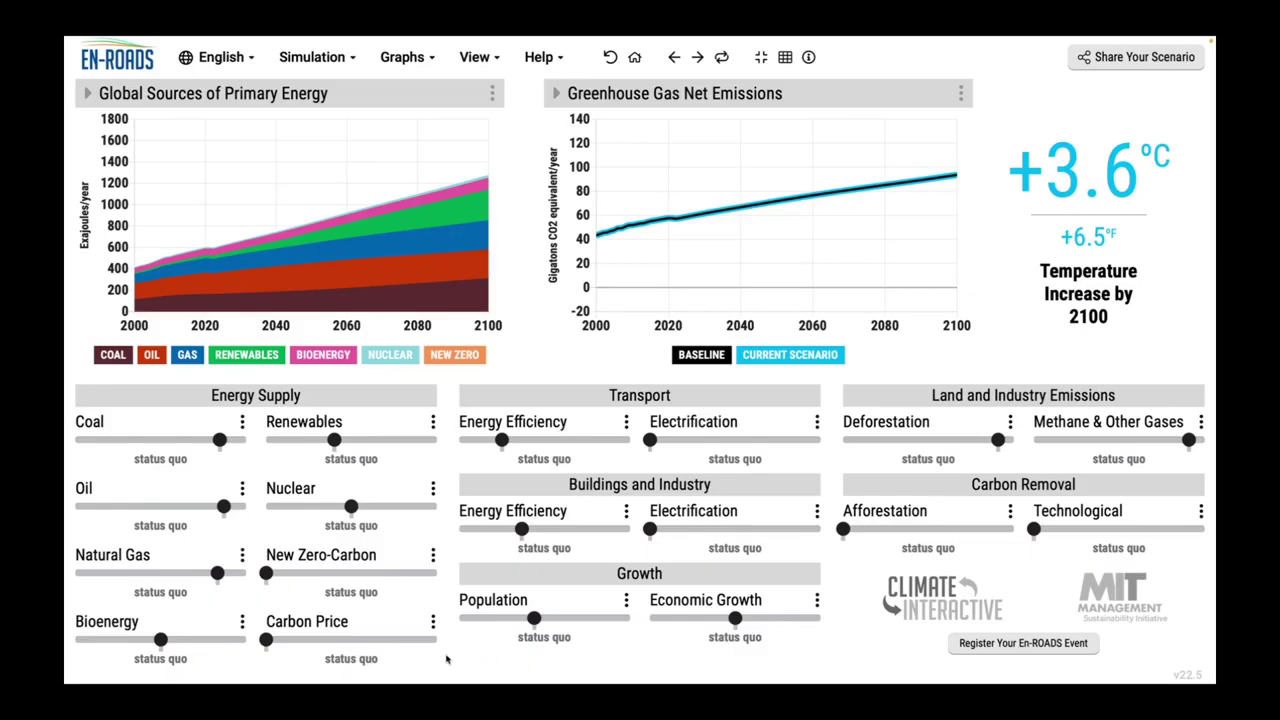
Enter a trial carbon price, replay the change, then reset all policies to status quo.
{"action": "left_click", "coordinate": [432, 622]}
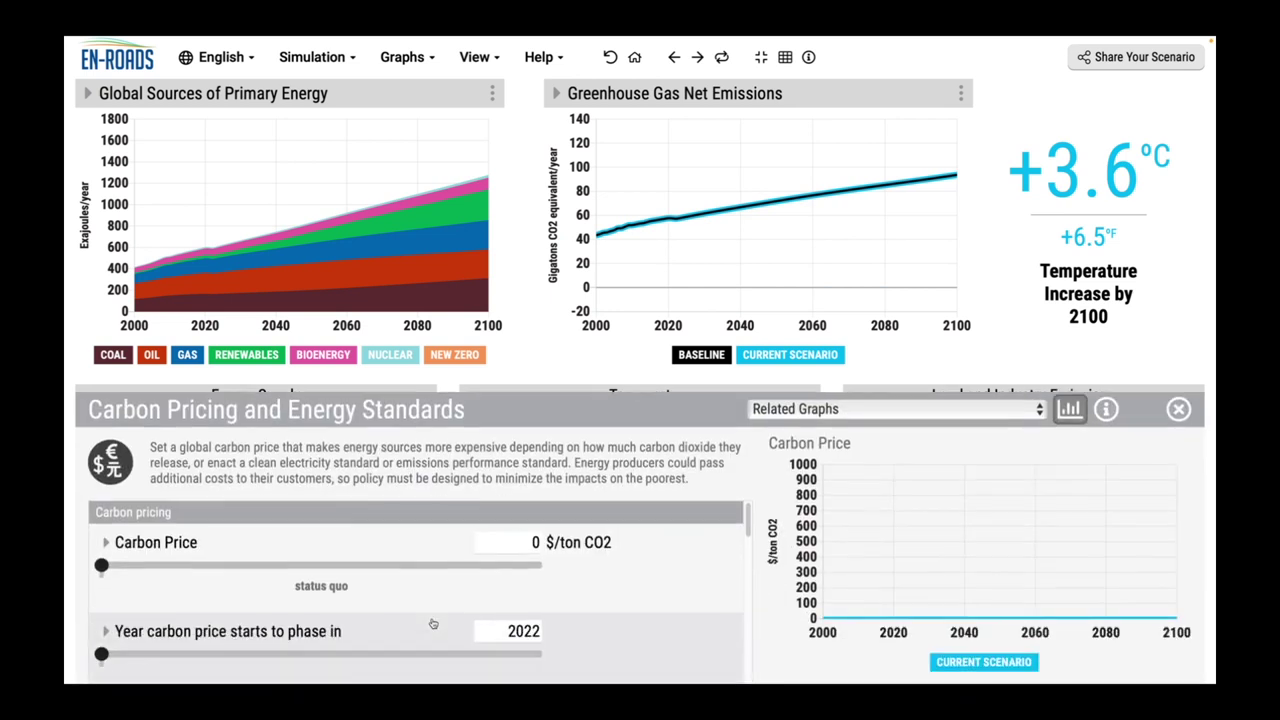
{"action": "left_click", "coordinate": [530, 535]}
{"action": "type", "text": "100"}
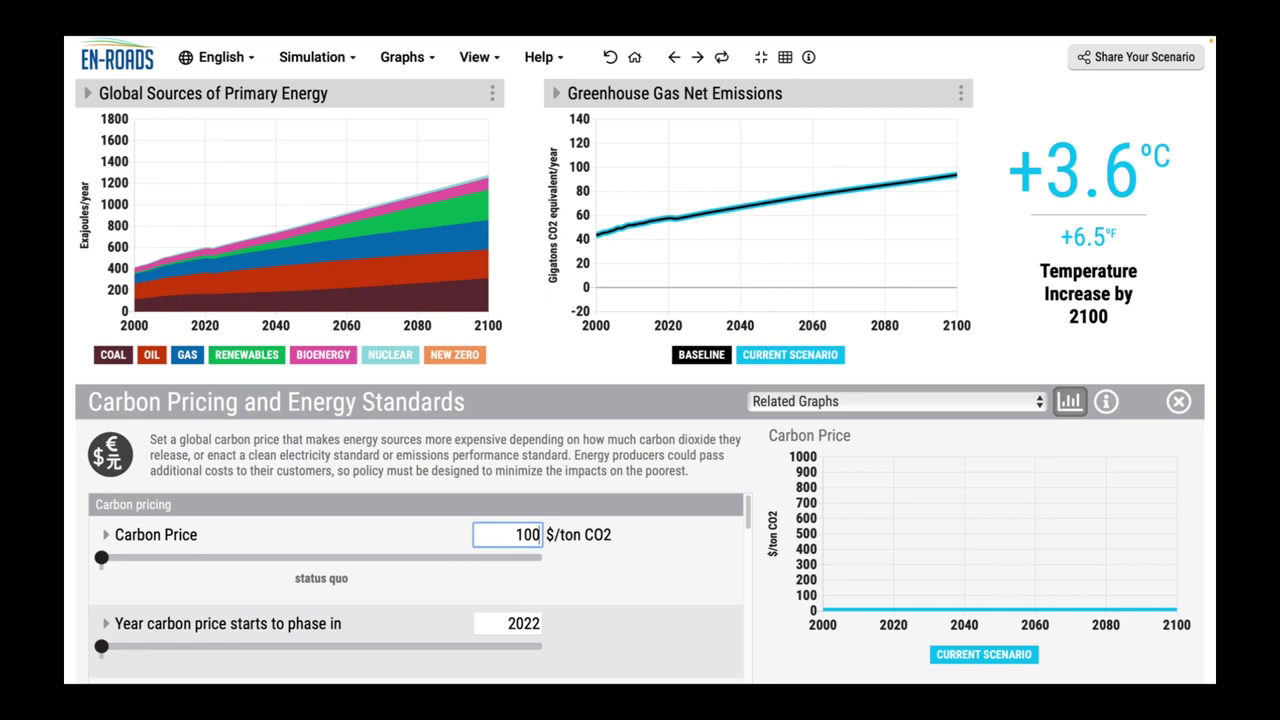
{"action": "key", "text": "Return"}
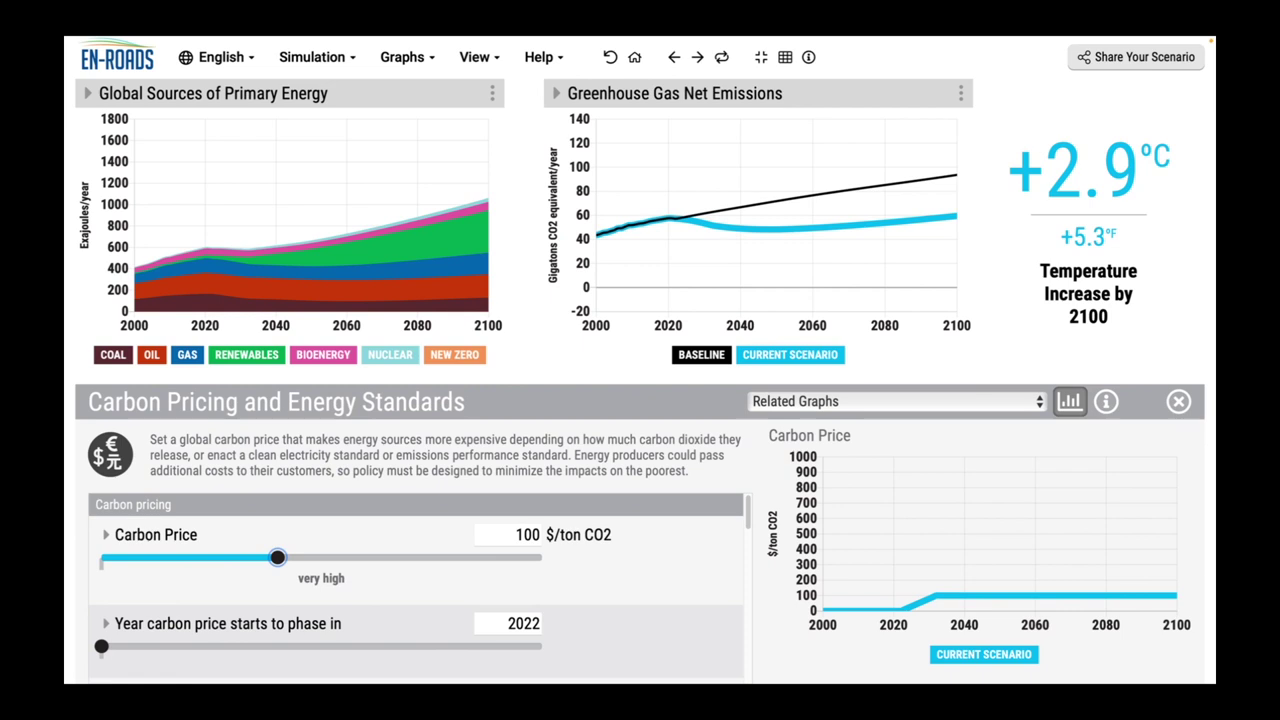
{"action": "left_click", "coordinate": [725, 58]}
{"action": "left_click", "coordinate": [612, 58]}
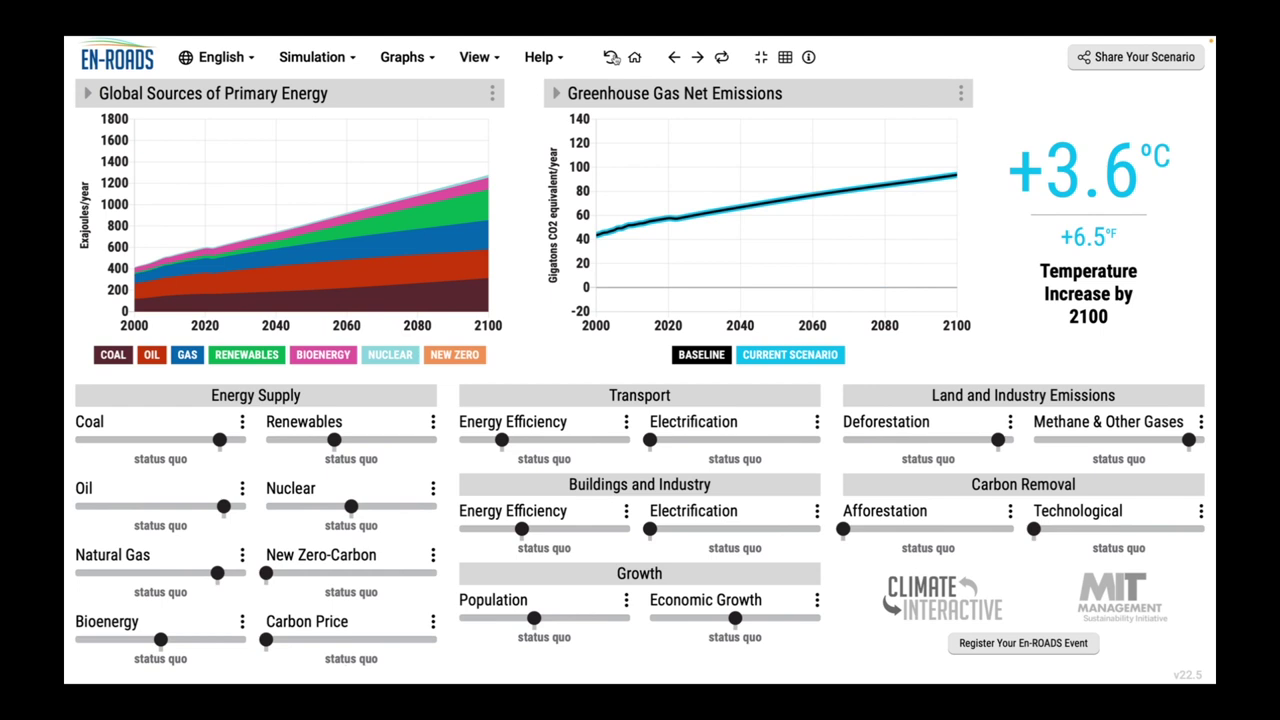
Stop building new coal infrastructure and set transport and buildings efficiency to highly increased.
{"action": "left_click", "coordinate": [241, 422]}
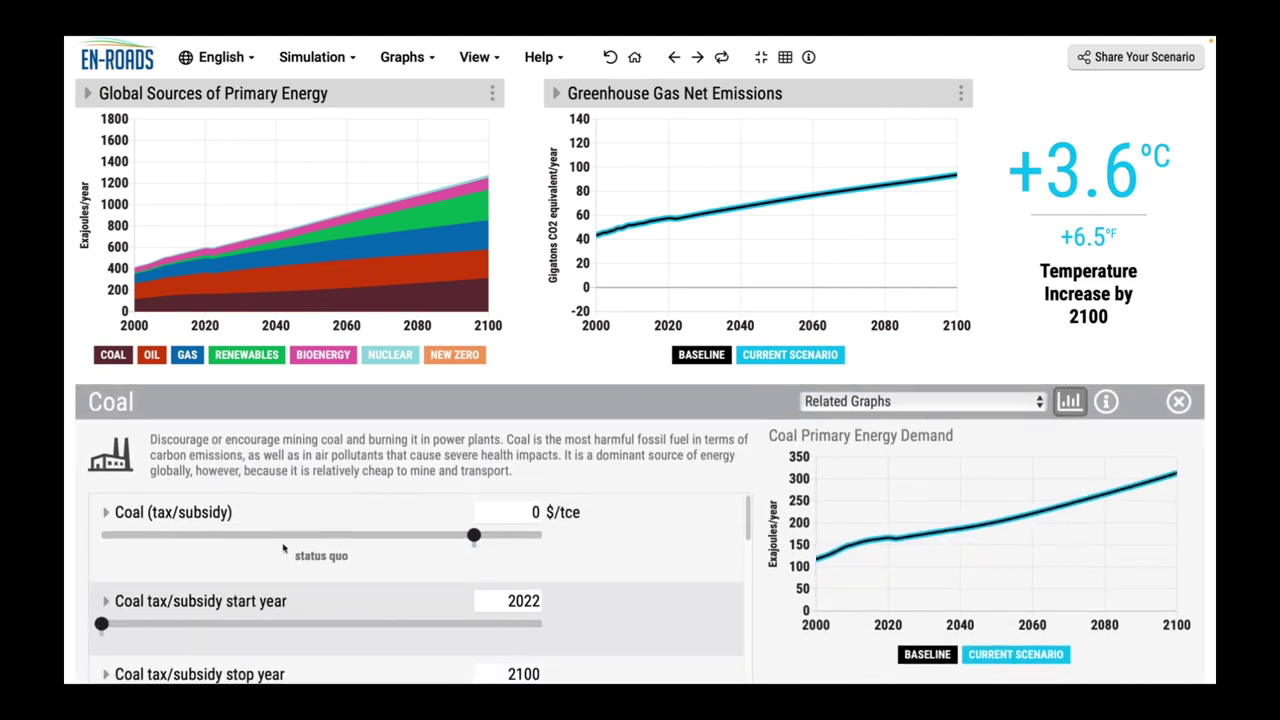
{"action": "scroll", "coordinate": [283, 548], "scroll_direction": "down", "scroll_amount": 5}
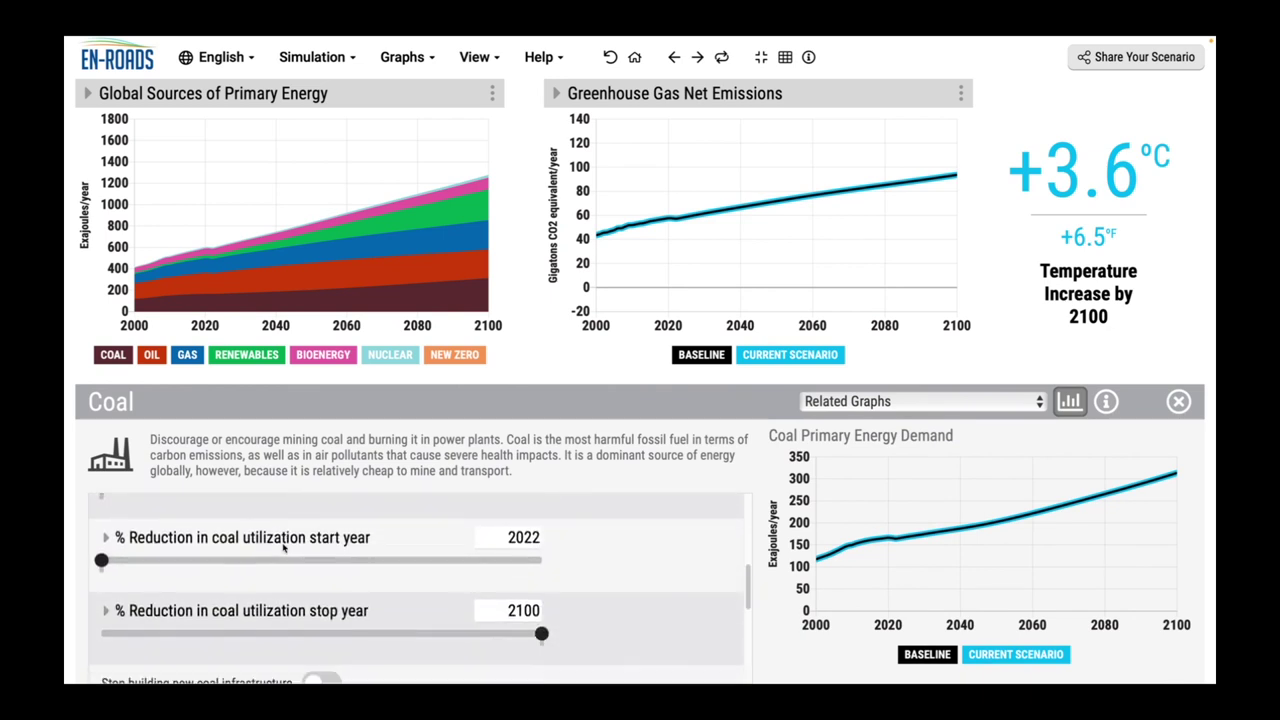
{"action": "scroll", "coordinate": [285, 548], "scroll_direction": "down", "scroll_amount": 2}
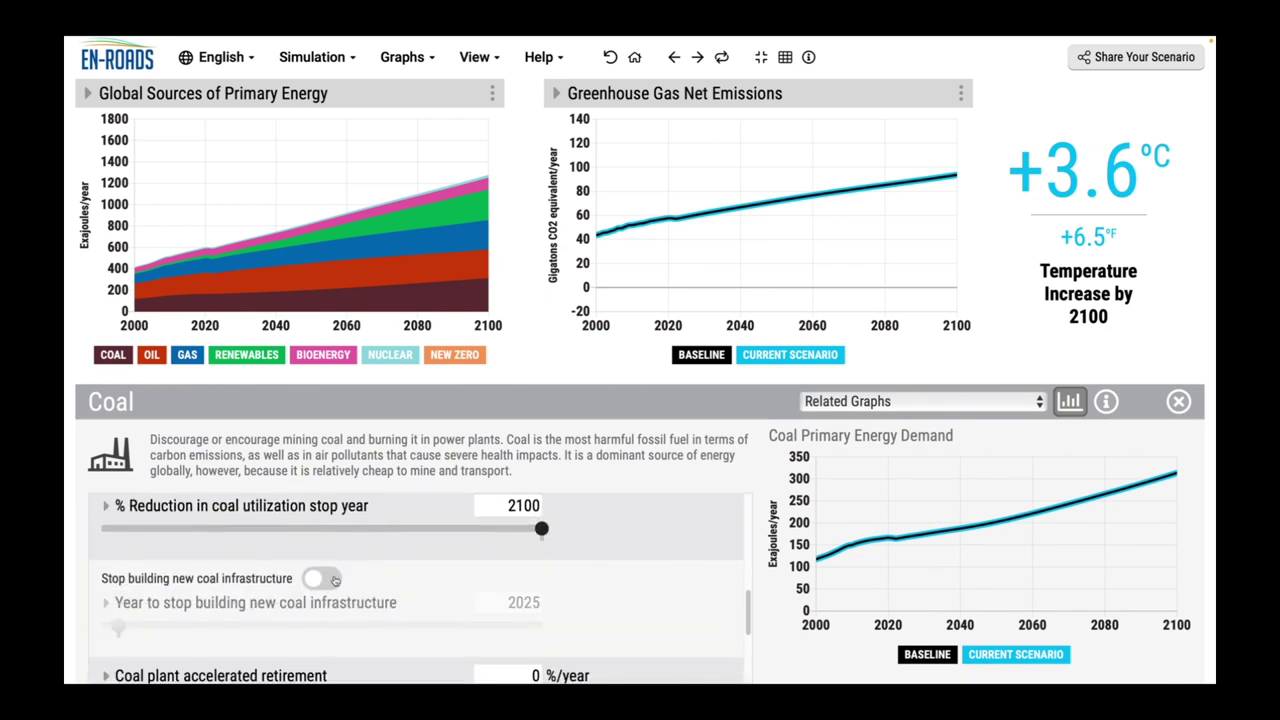
{"action": "left_click", "coordinate": [318, 579]}
{"action": "left_click", "coordinate": [551, 360]}
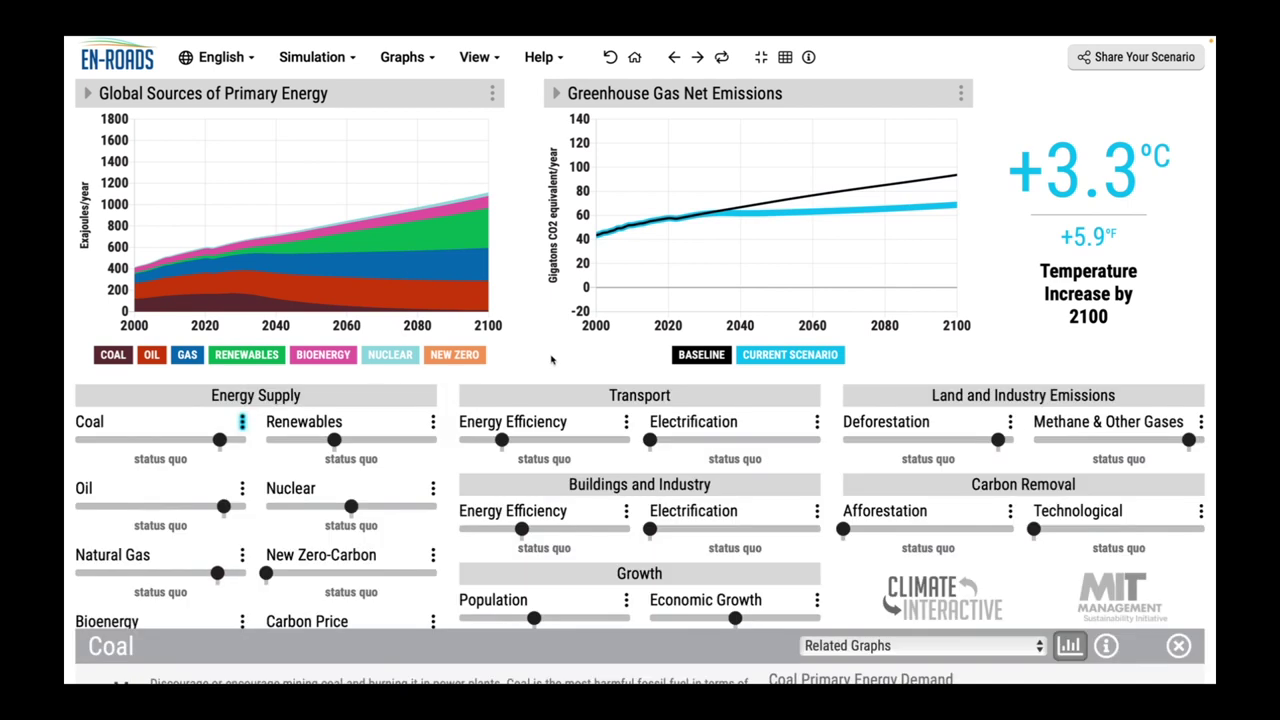
{"action": "left_click", "coordinate": [597, 441]}
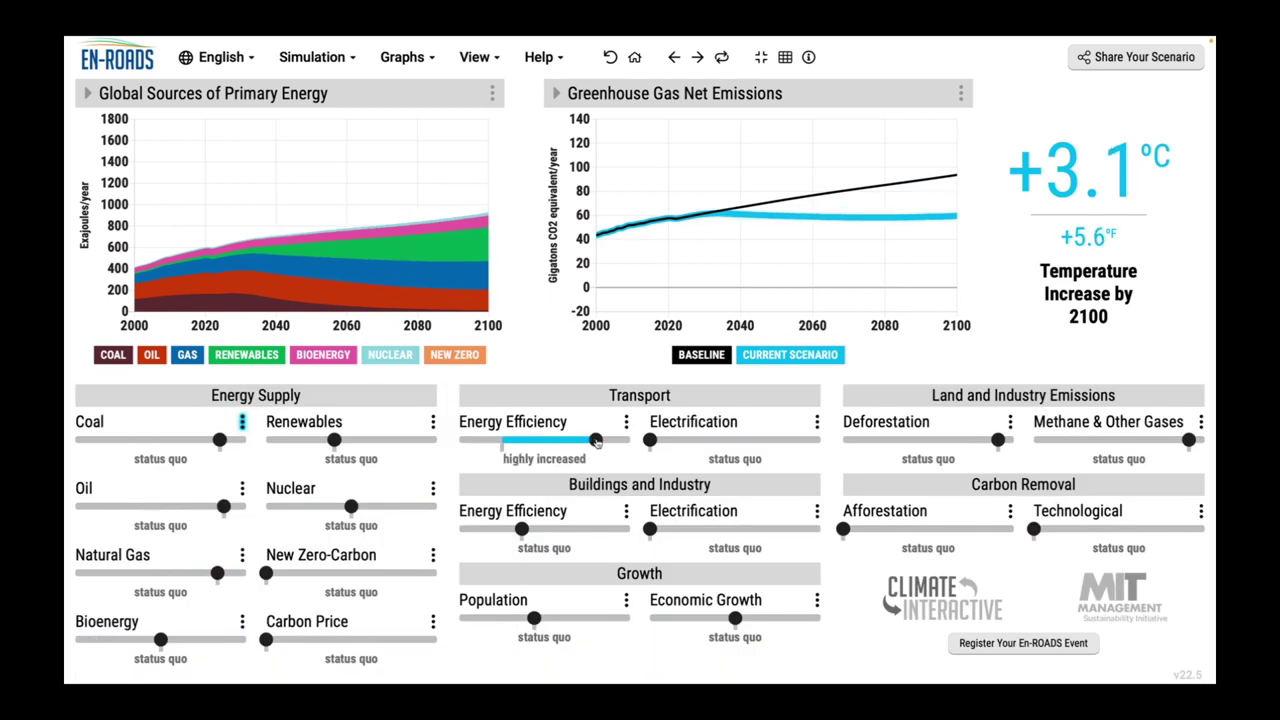
{"action": "left_click", "coordinate": [612, 529]}
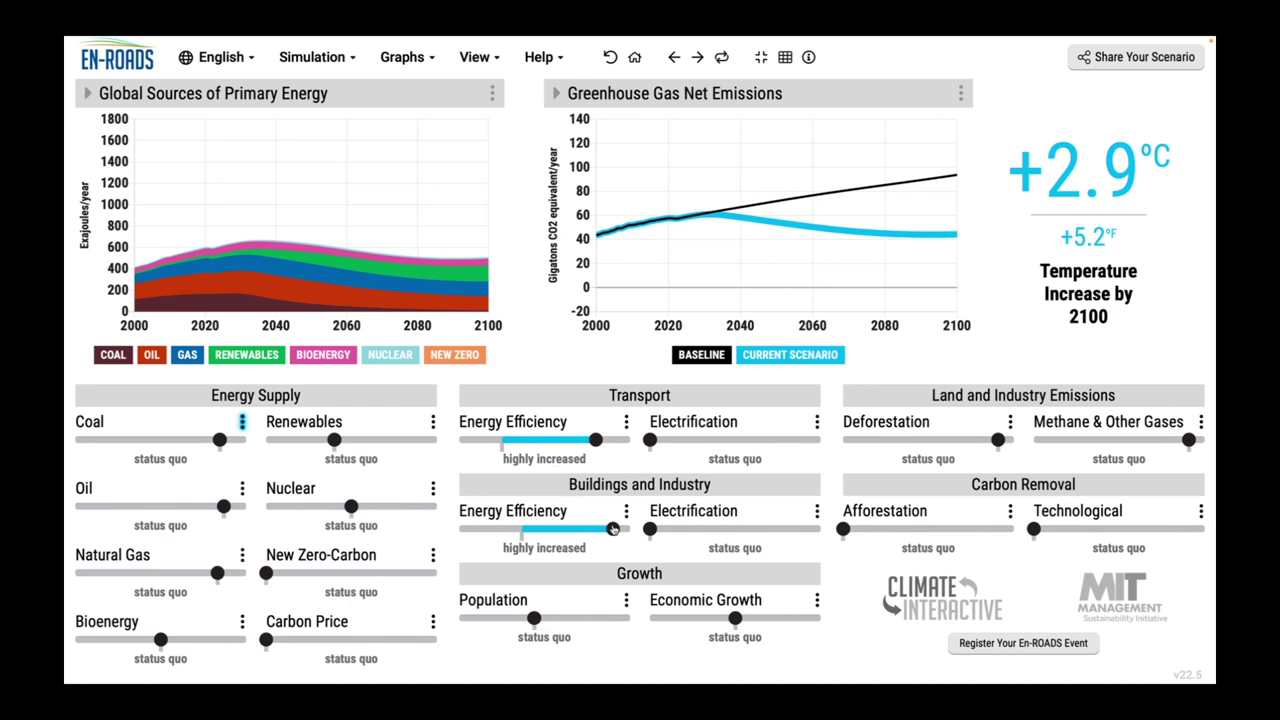
Set the carbon price to 100 $/ton CO2 (very high).
{"action": "left_click", "coordinate": [434, 622]}
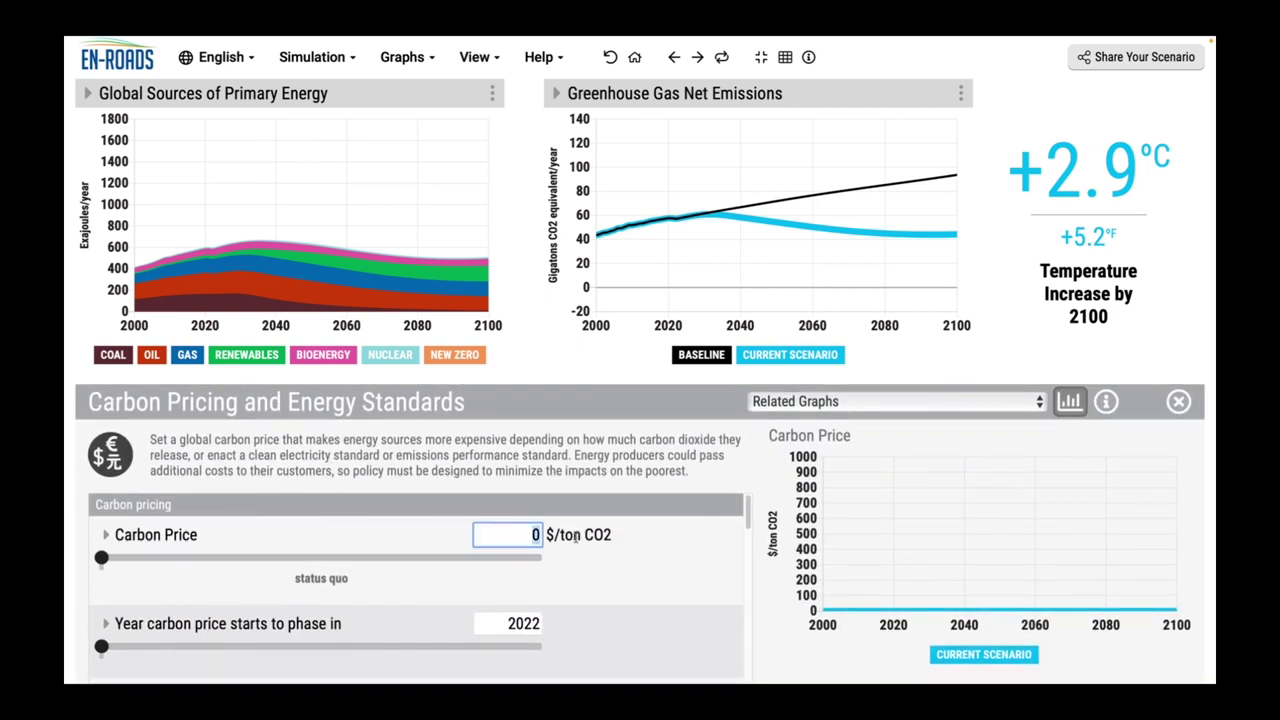
{"action": "left_click", "coordinate": [538, 534]}
{"action": "type", "text": "100"}
{"action": "key", "text": "Return"}
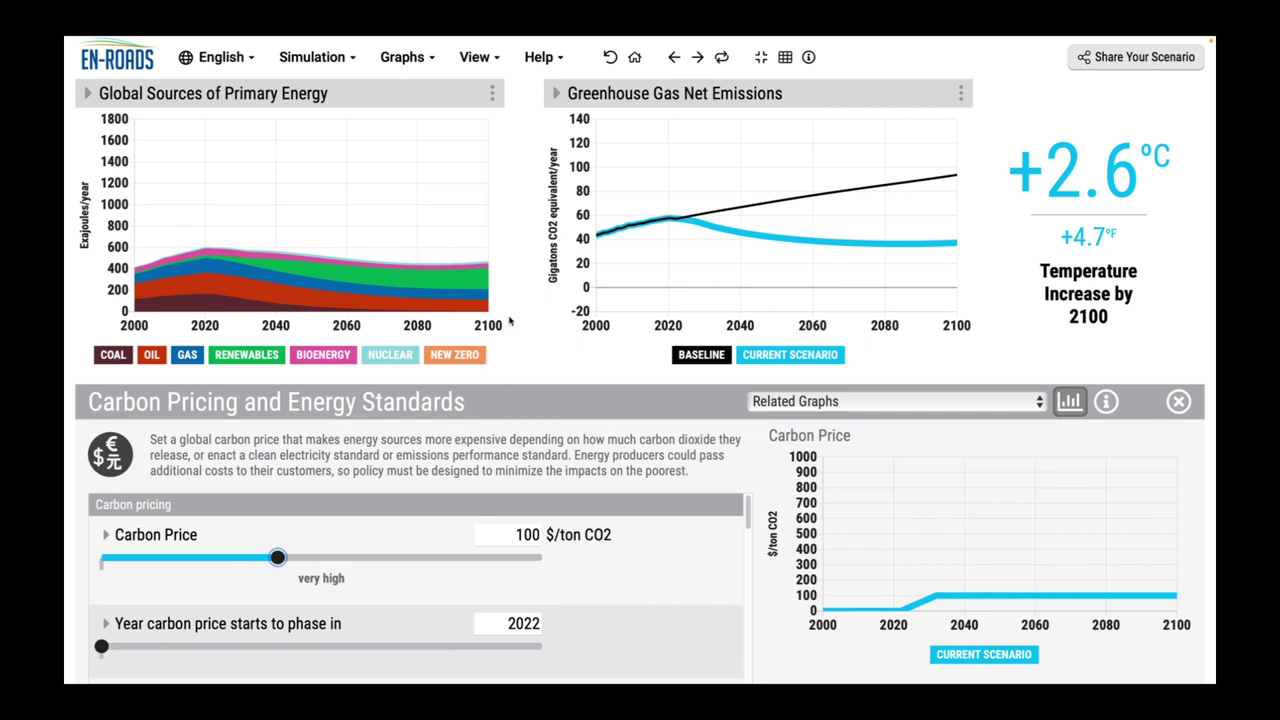
{"action": "left_click", "coordinate": [535, 352]}
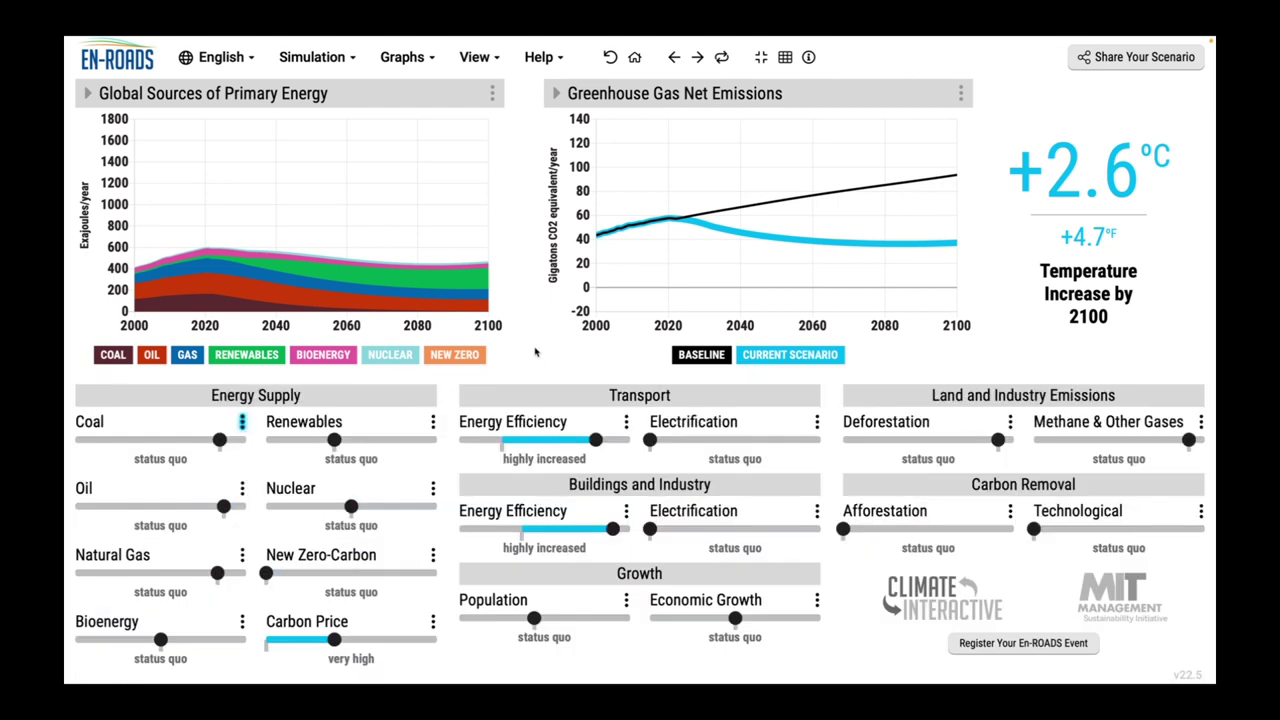
Show Coal Primary Energy Demand in the left graph.
{"action": "left_click", "coordinate": [318, 100]}
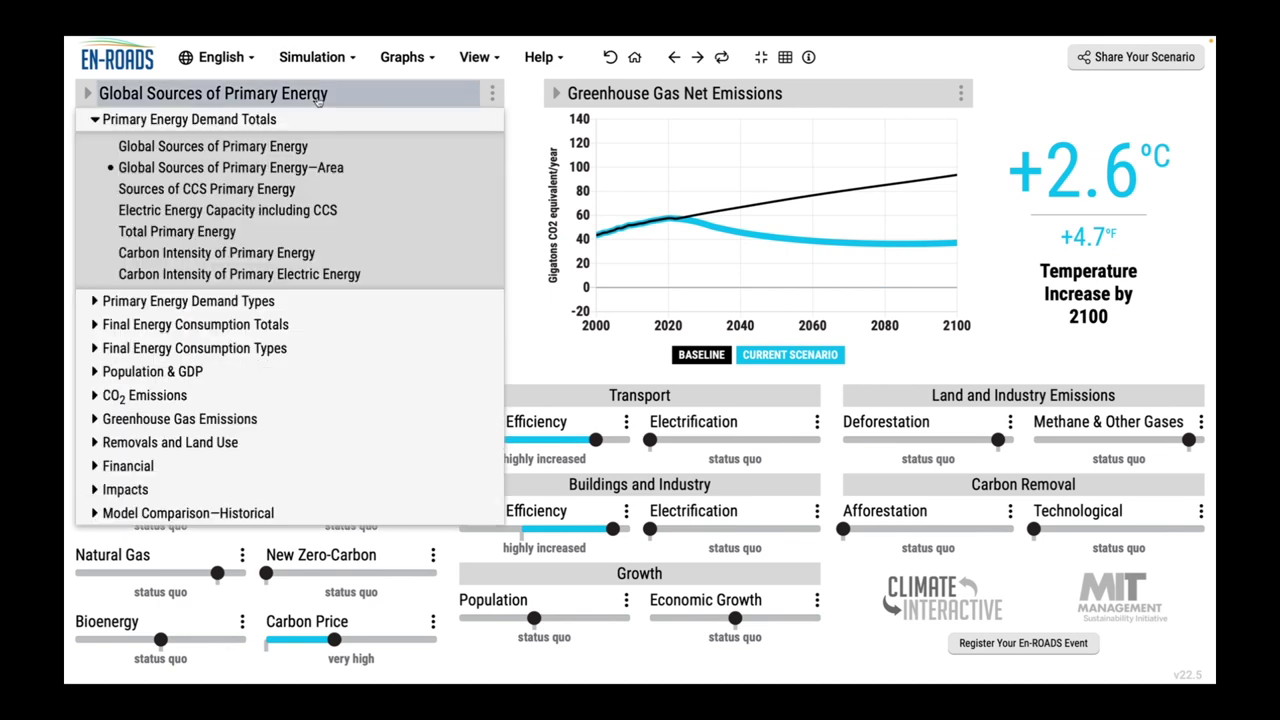
{"action": "left_click", "coordinate": [313, 302]}
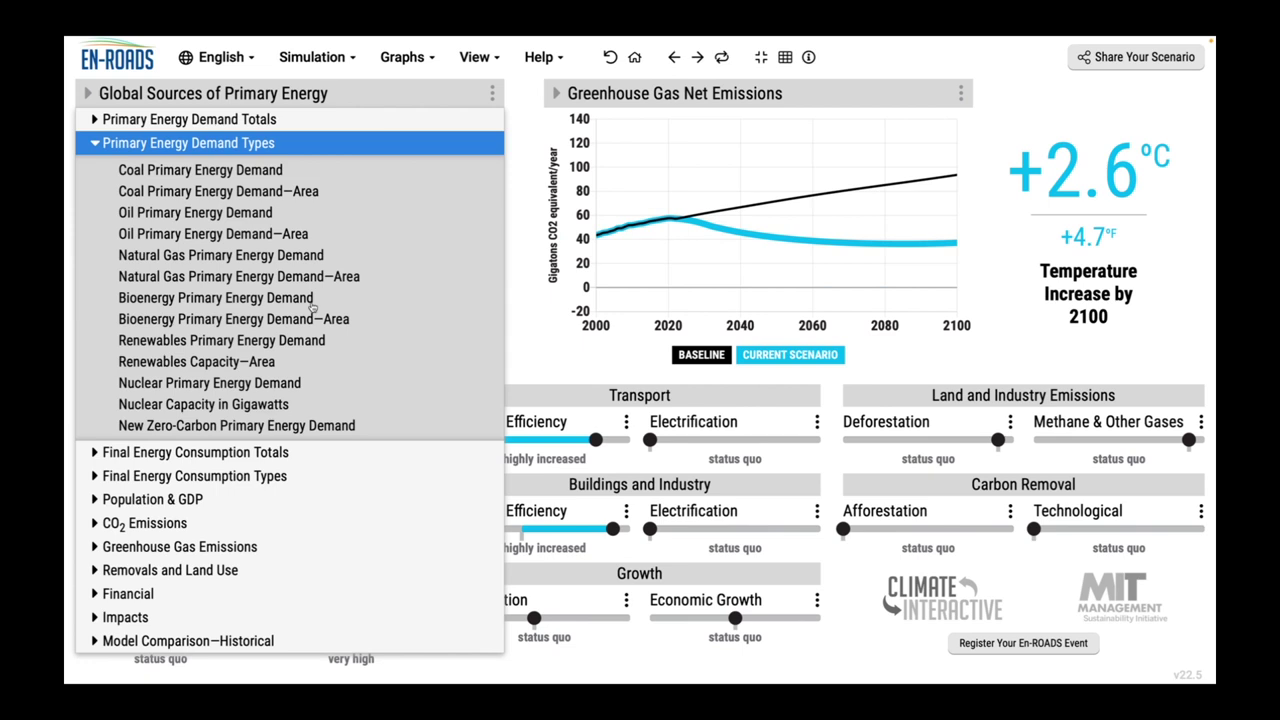
{"action": "left_click", "coordinate": [300, 176]}
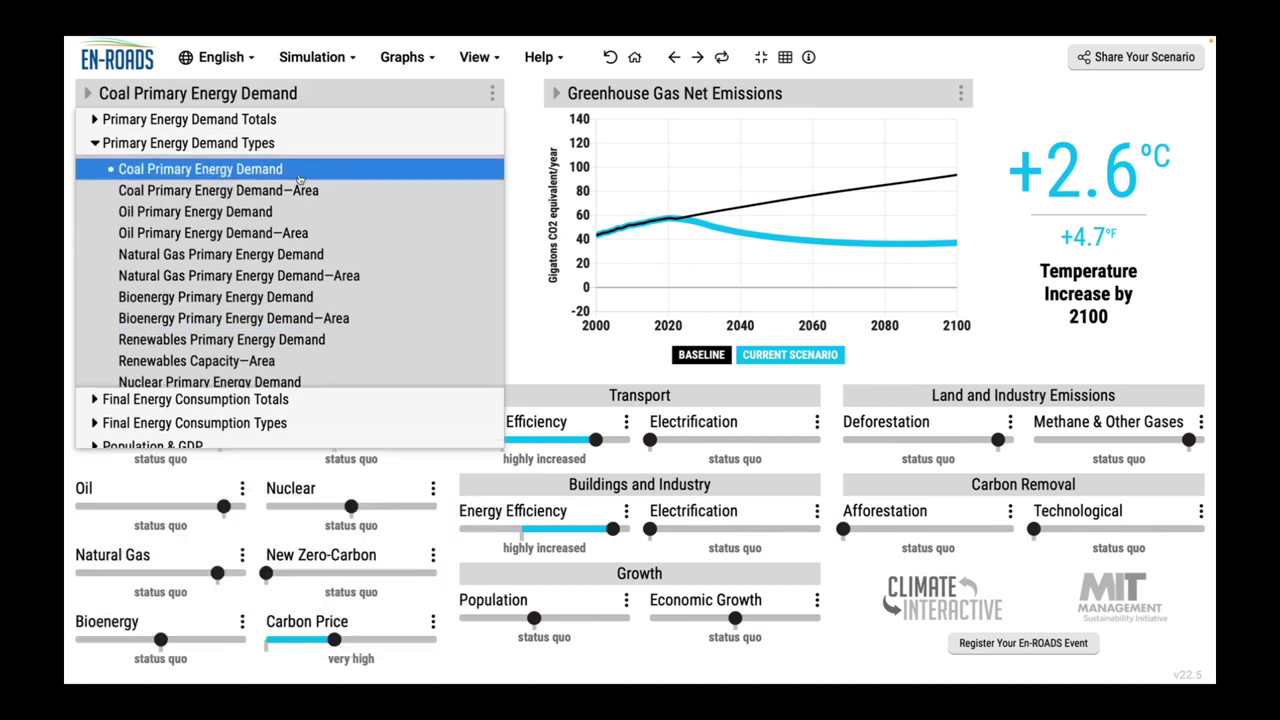
Show Natural Gas Primary Energy Demand in the right graph, then undo the carbon price.
{"action": "left_click", "coordinate": [636, 98]}
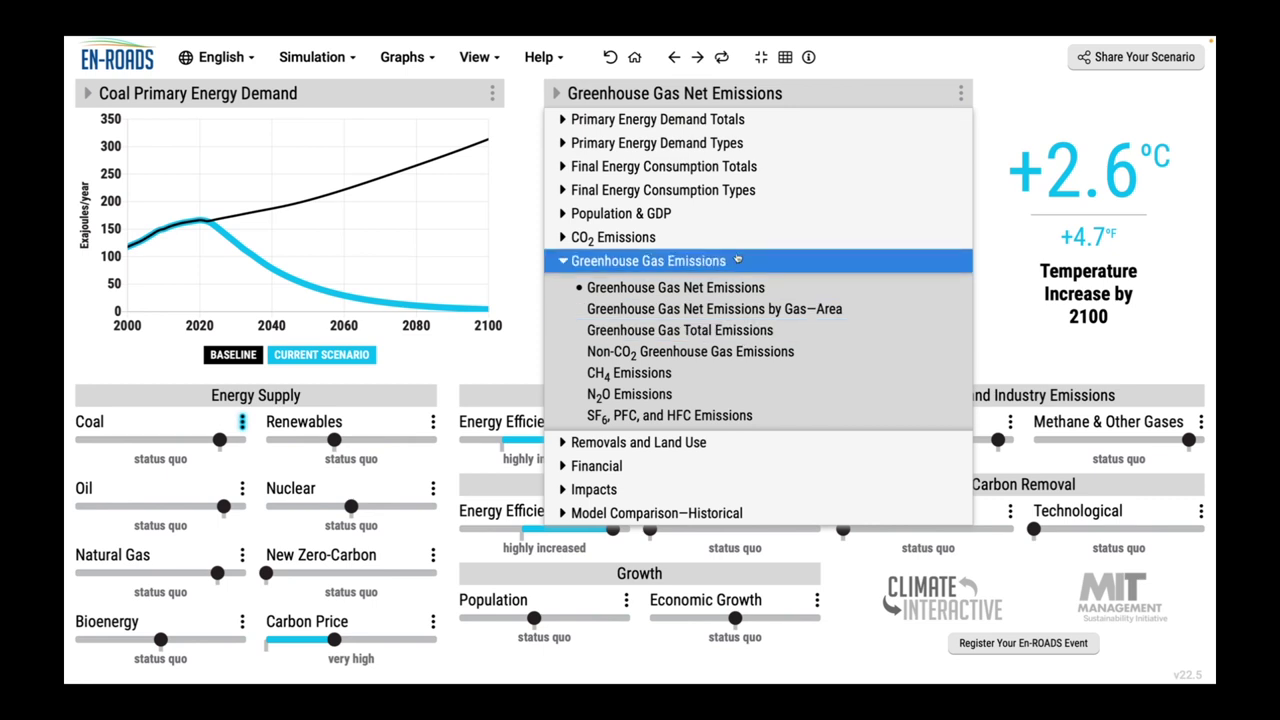
{"action": "left_click", "coordinate": [730, 145]}
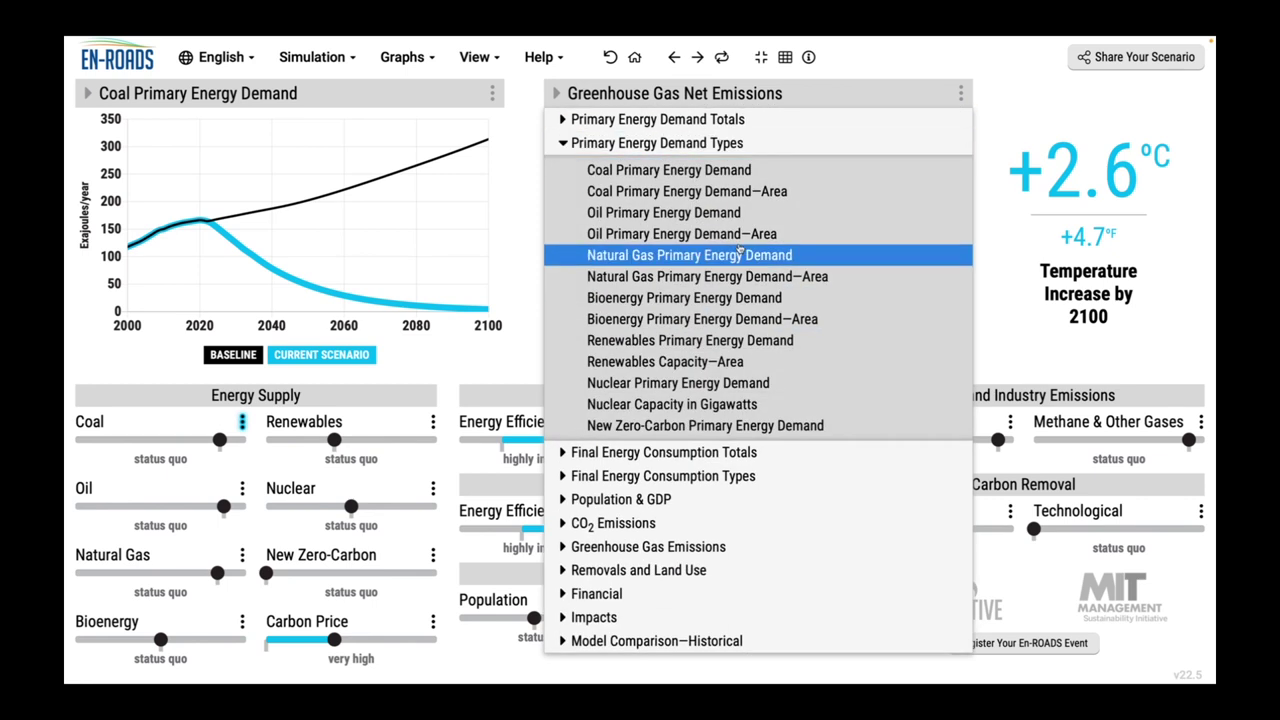
{"action": "left_click", "coordinate": [739, 255]}
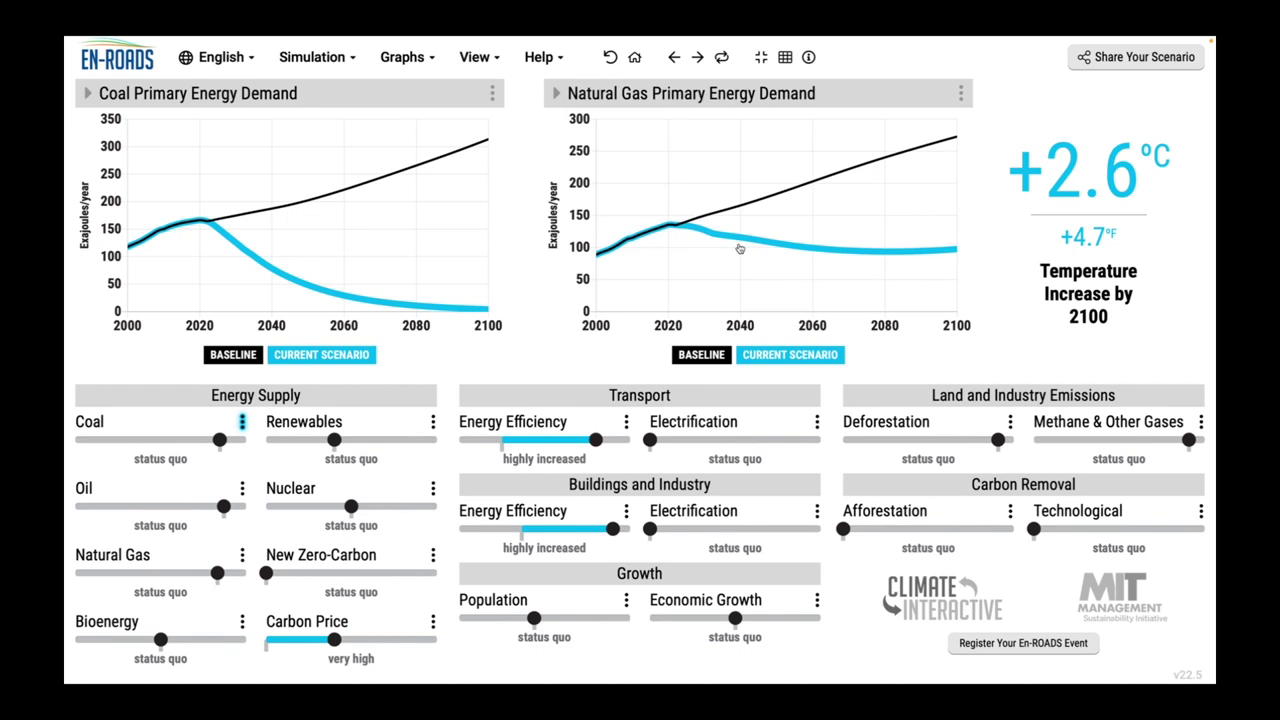
{"action": "left_click", "coordinate": [676, 60]}
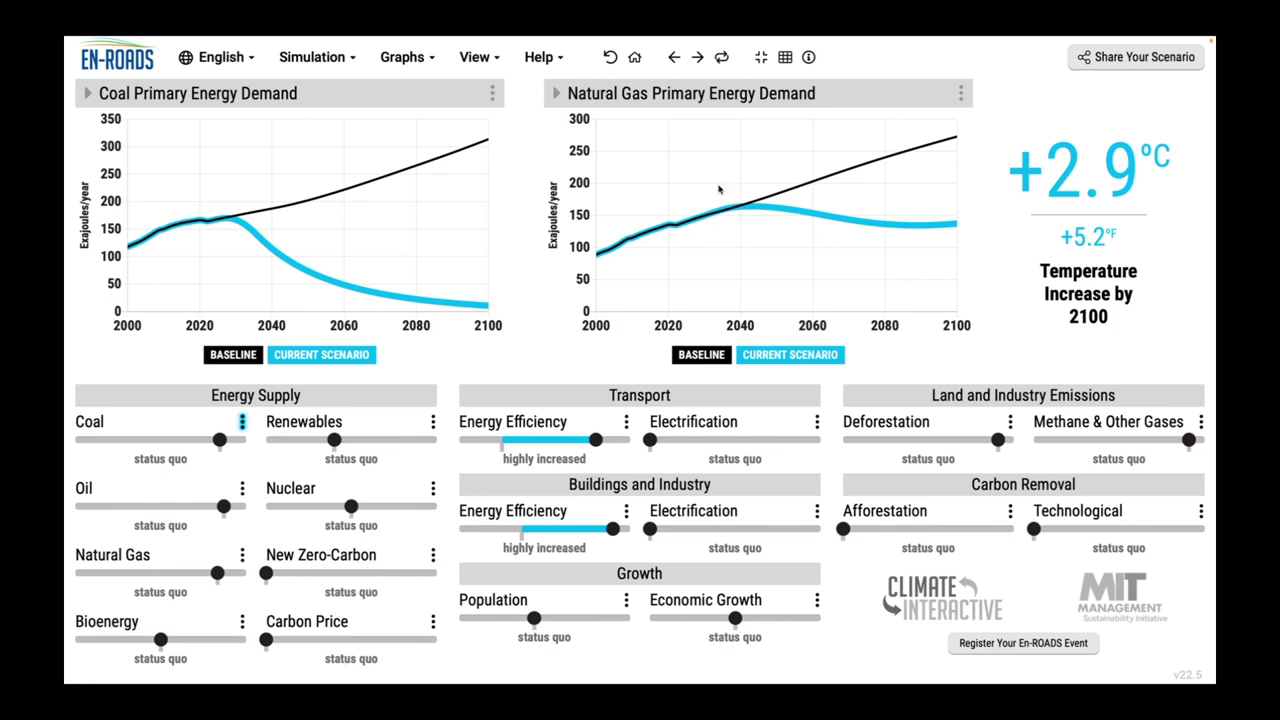
Toggle the carbon price off and on, ending with 100 $/ton applied at +2.6°C.
{"action": "left_click", "coordinate": [700, 59]}
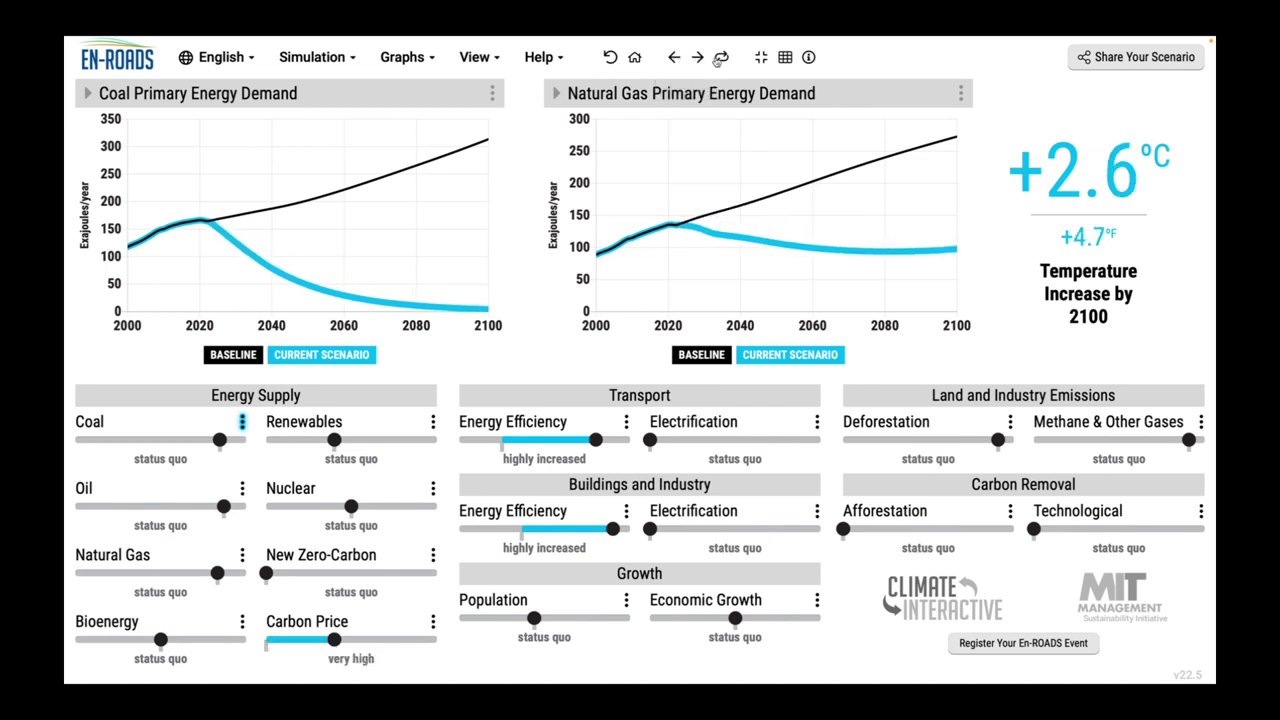
{"action": "left_click", "coordinate": [674, 58]}
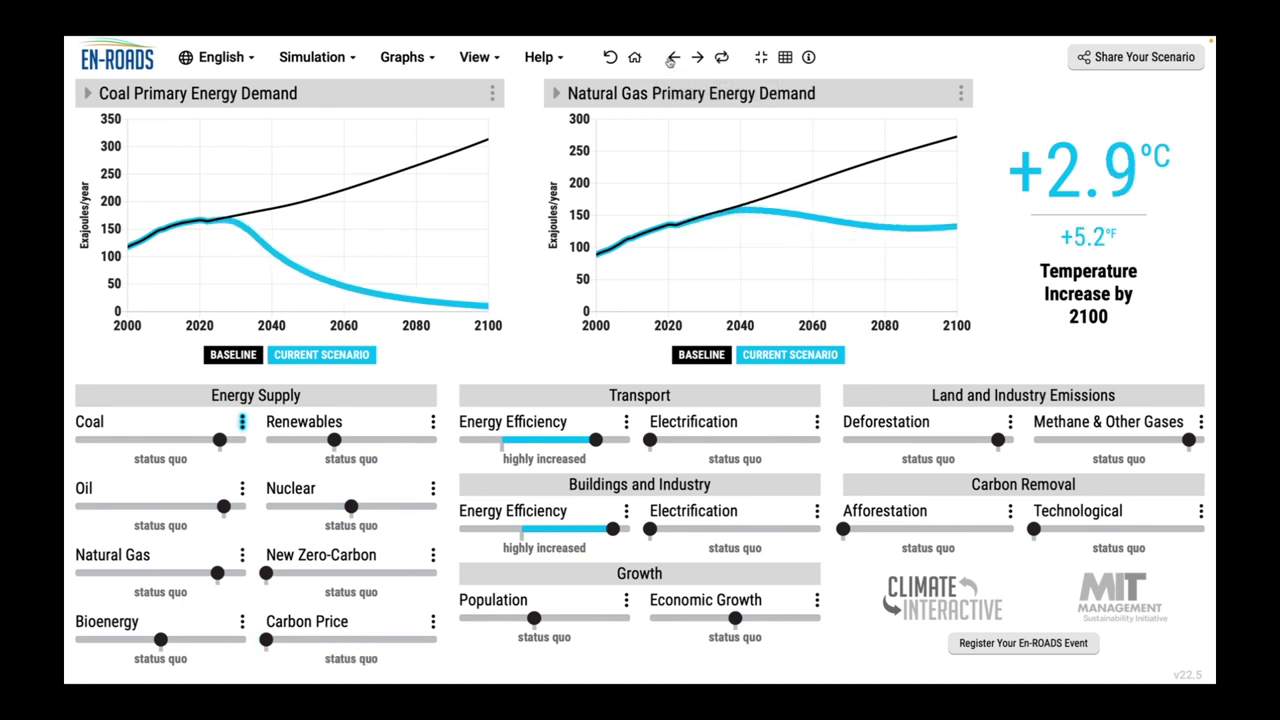
{"action": "left_click", "coordinate": [700, 59]}
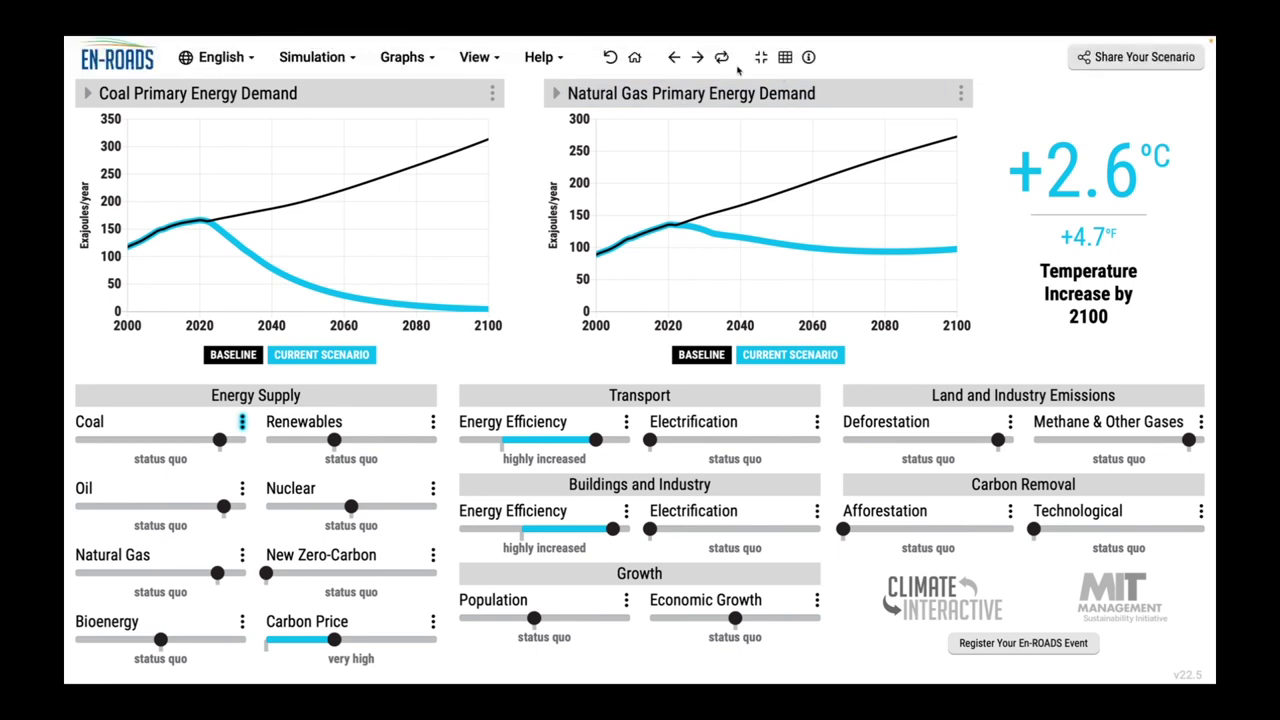
{"action": "mouse_move", "coordinate": [760, 60]}
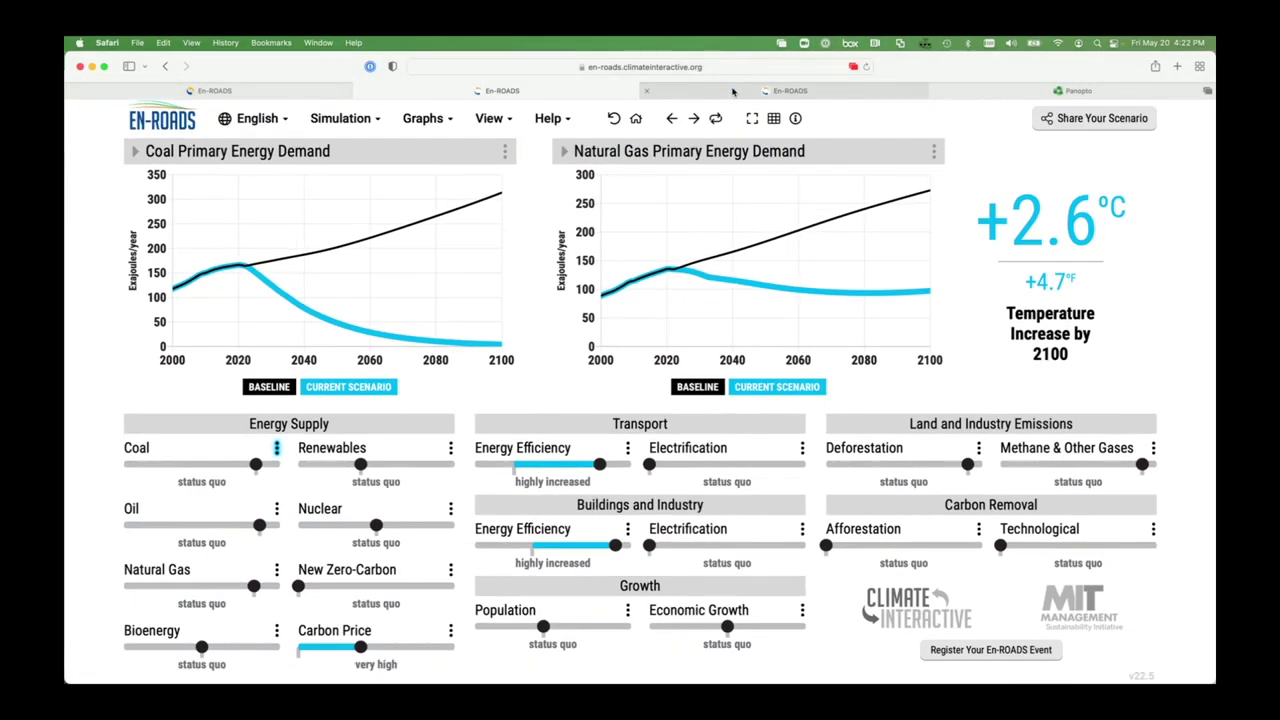
In the other open scenario, set the carbon price to 100 $/ton CO2.
{"action": "left_click", "coordinate": [775, 91]}
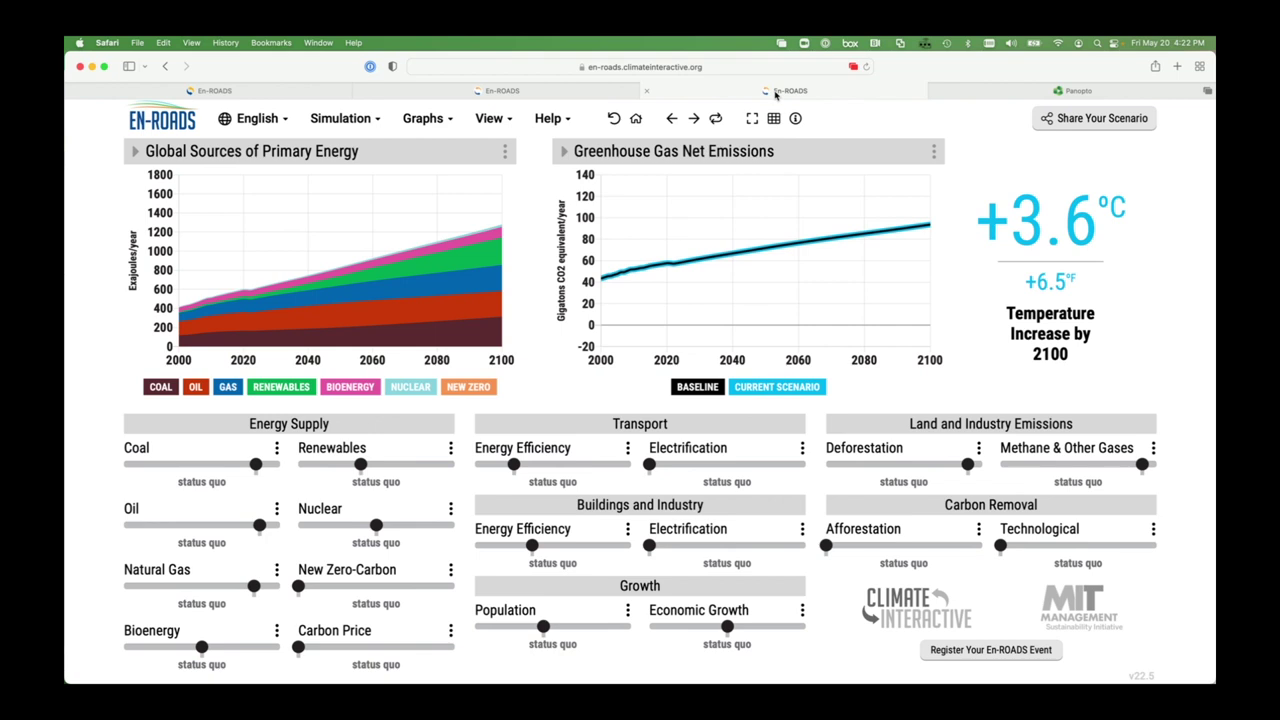
{"action": "left_click", "coordinate": [449, 635]}
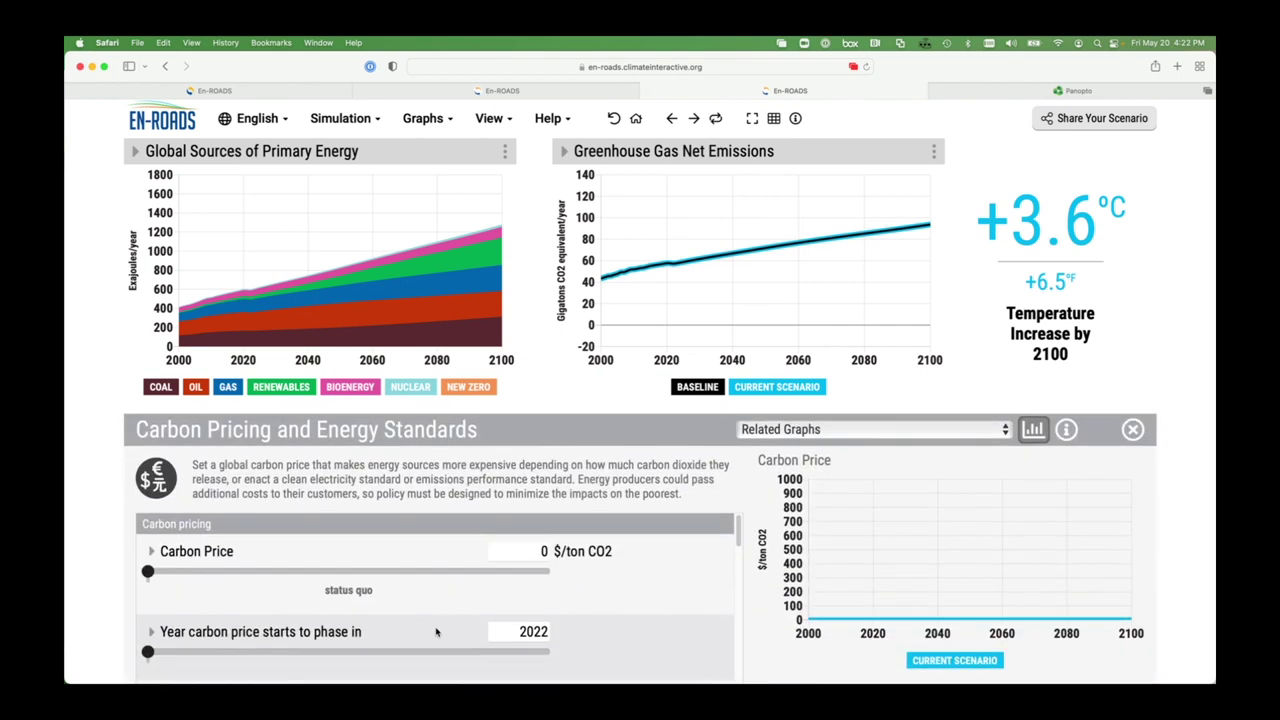
{"action": "double_click", "coordinate": [535, 548]}
{"action": "type", "text": "100"}
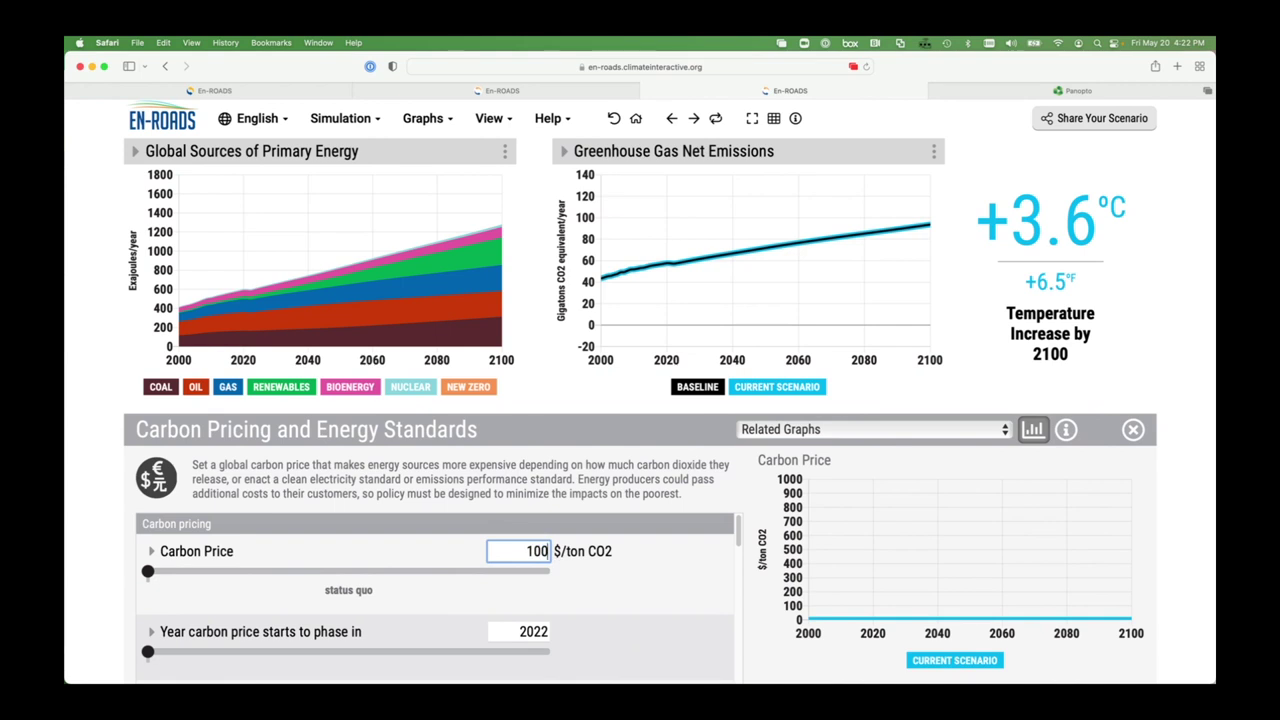
{"action": "key", "text": "Return"}
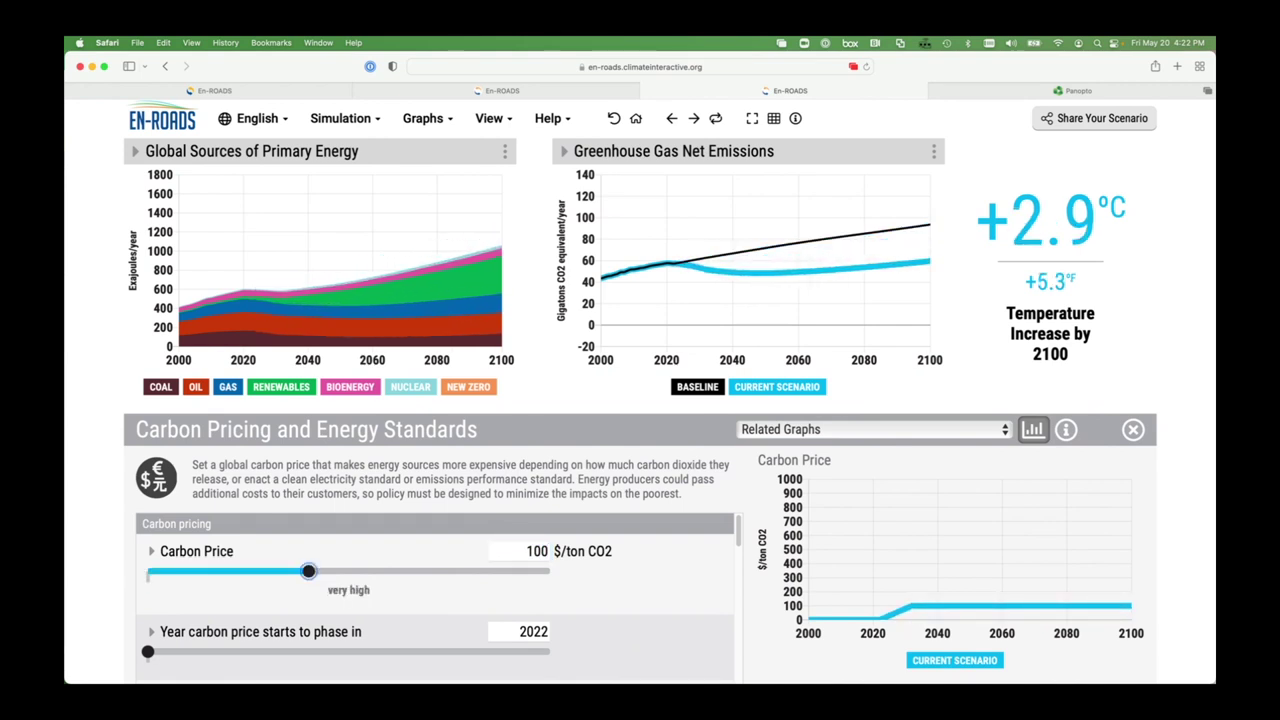